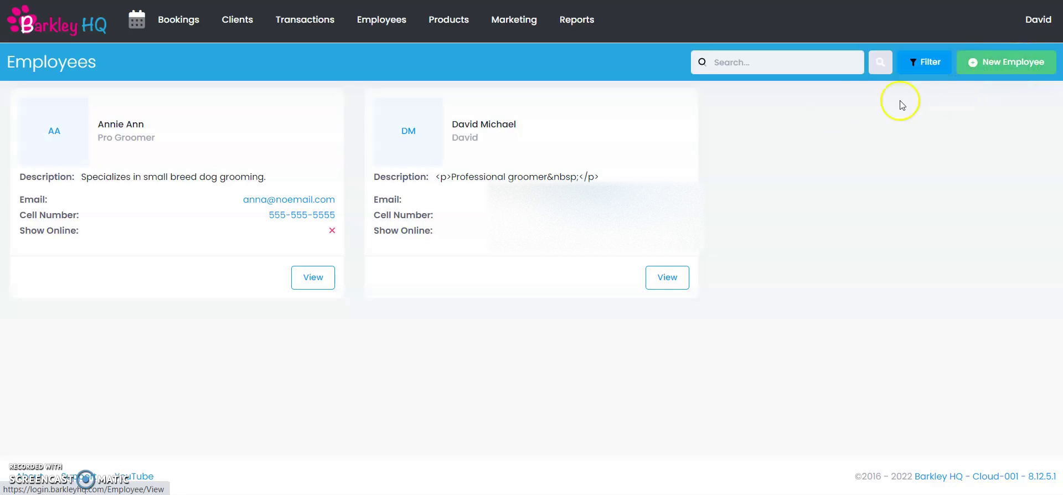
# Open the Pro Groomer employee's record and review the calendar details, trying the Show in Bookings Screen option
pyautogui.click(248, 147)
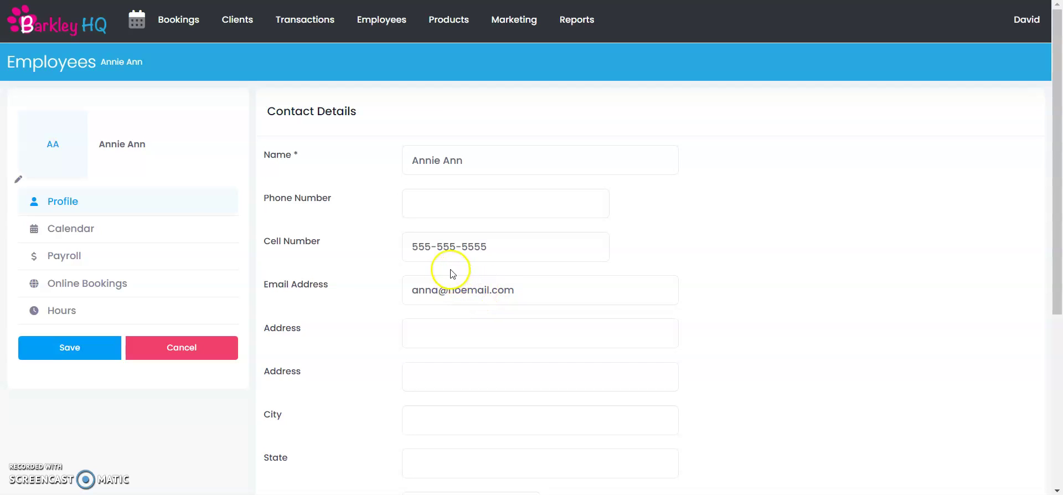
pyautogui.click(140, 227)
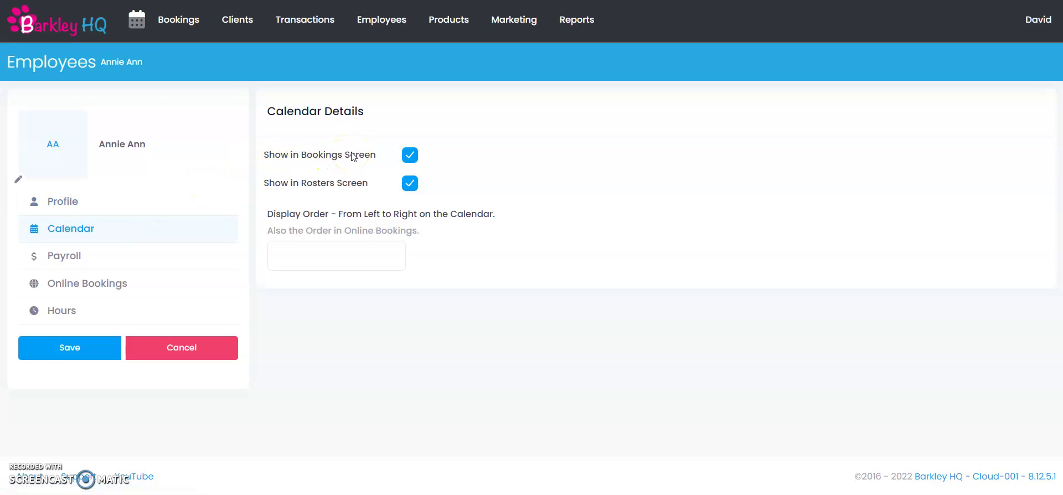
pyautogui.click(410, 157)
pyautogui.click(410, 157)
pyautogui.click(410, 156)
# Review the employee's payroll details and online booking settings, including the Show Online option
pyautogui.click(153, 263)
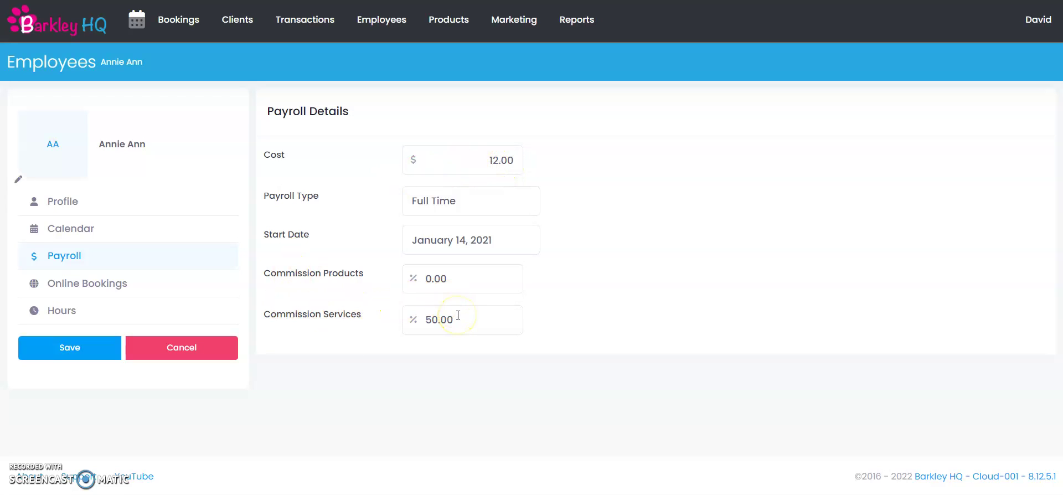
pyautogui.click(164, 285)
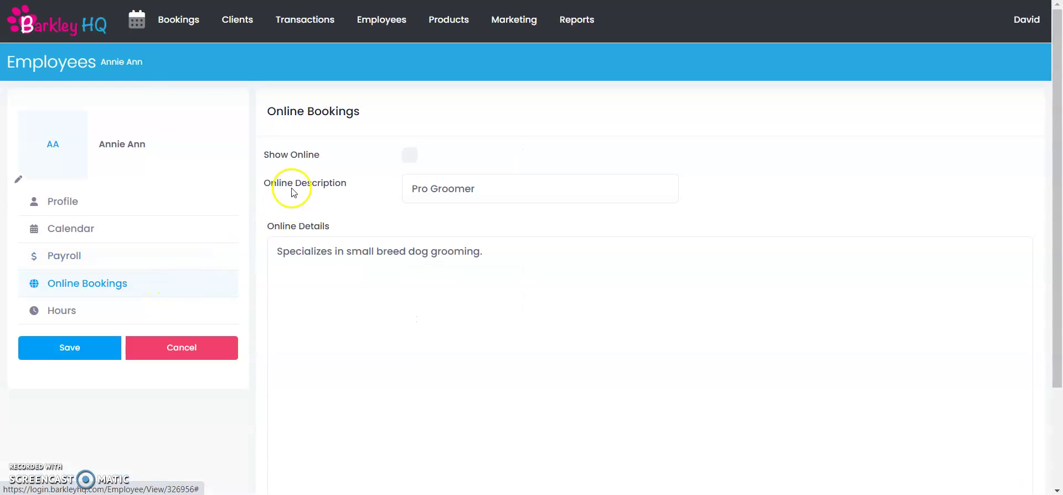
pyautogui.click(408, 156)
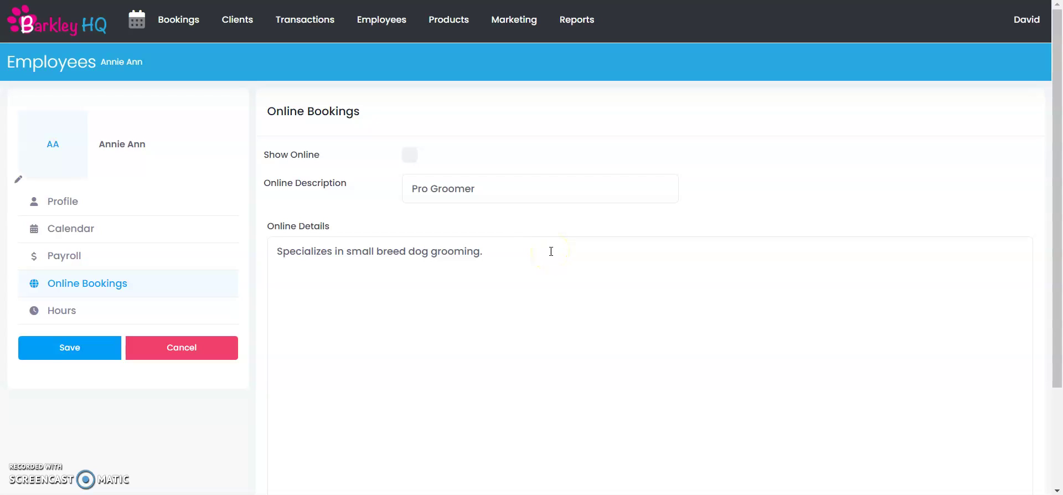
# Set the employee's default working hours to the store hours and save the employee record
pyautogui.click(52, 315)
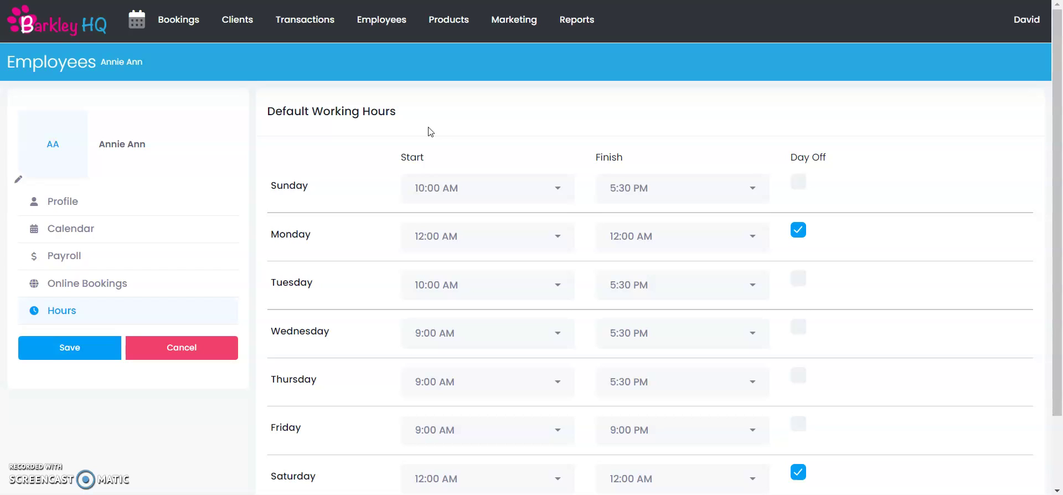
pyautogui.scroll(-1, 424, 128)
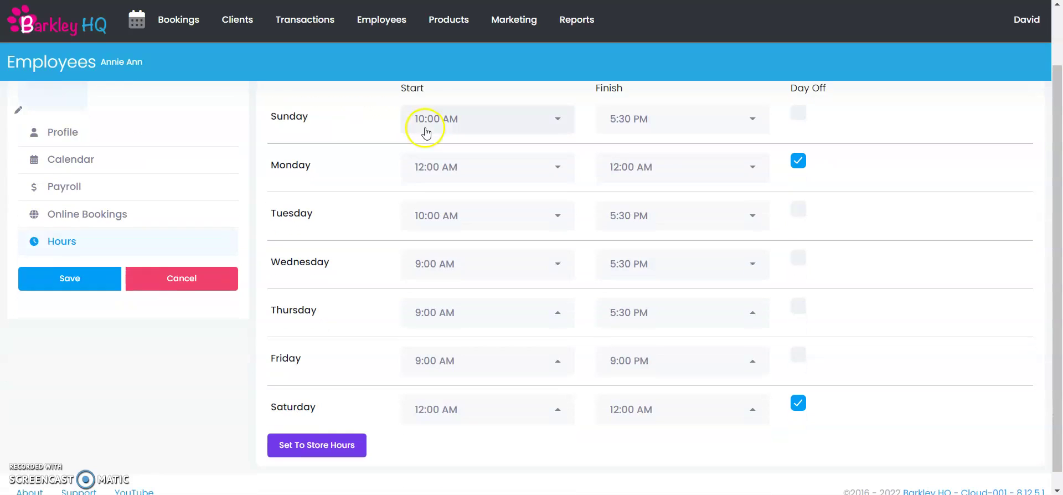
pyautogui.click(331, 446)
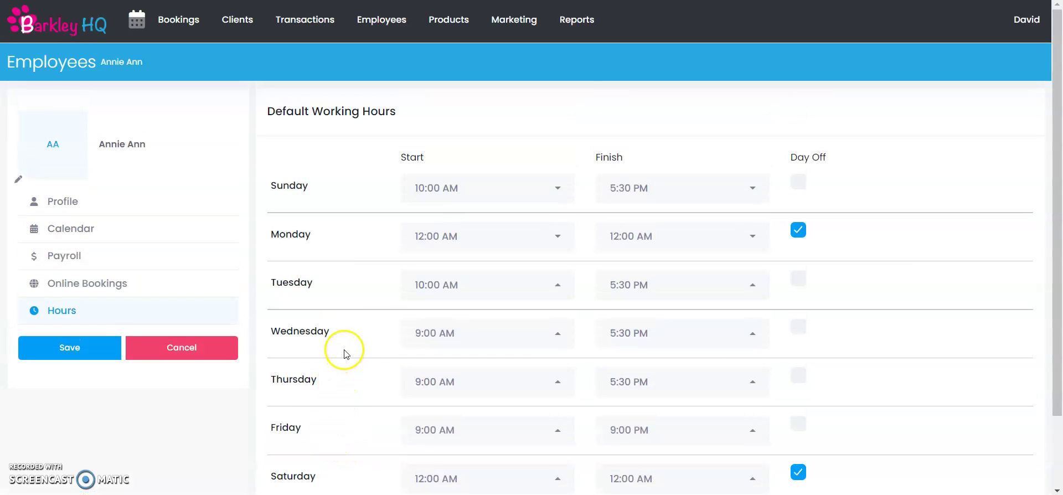
pyautogui.scroll(-2, 381, 322)
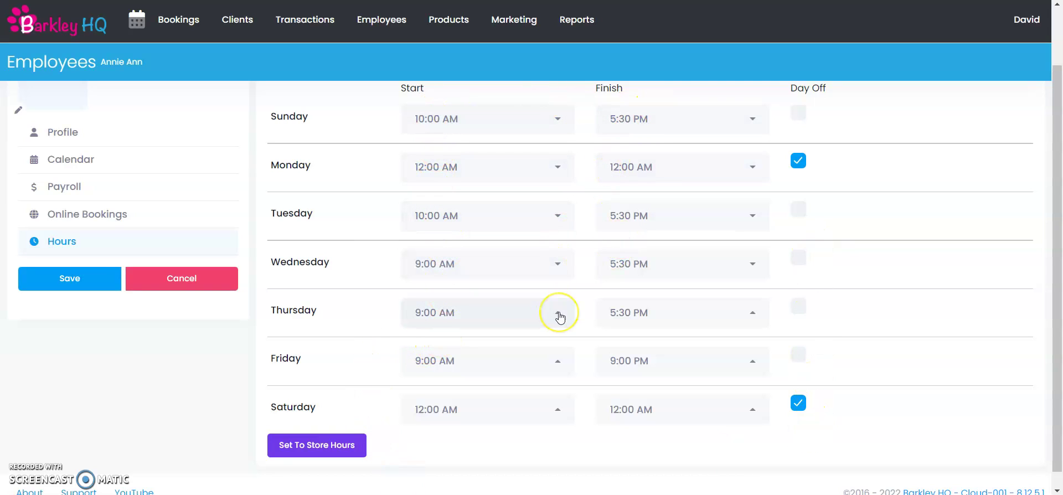
pyautogui.click(88, 286)
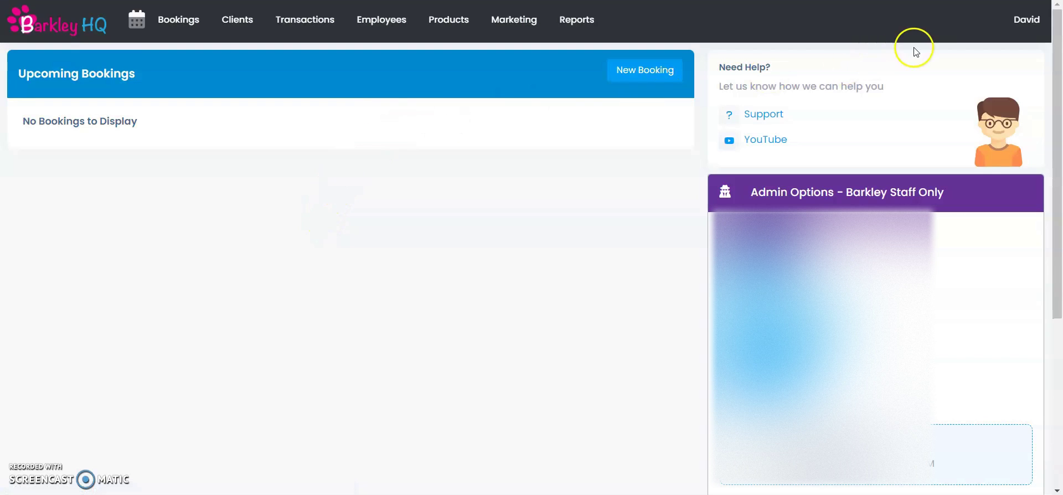
# Open the list of users from the employee section of Store Admin
pyautogui.click(1028, 22)
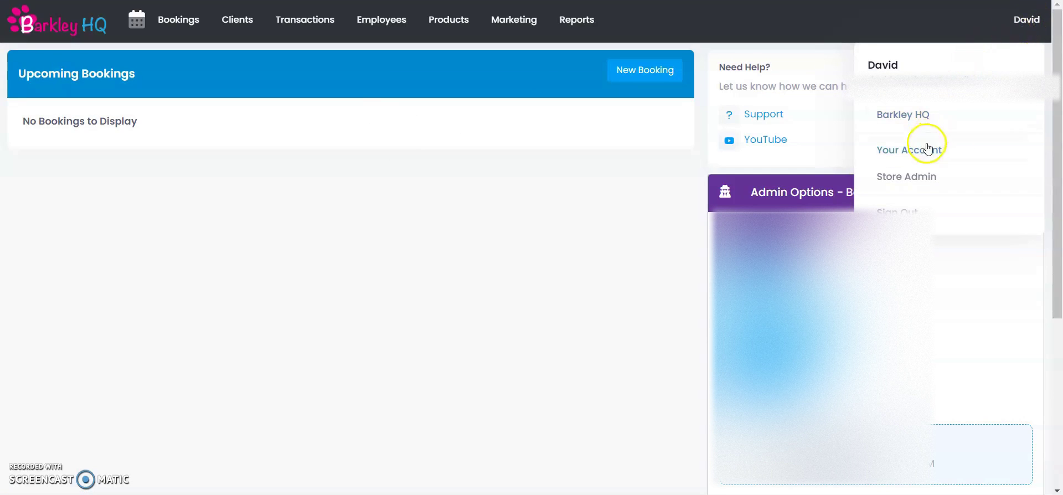
pyautogui.click(914, 179)
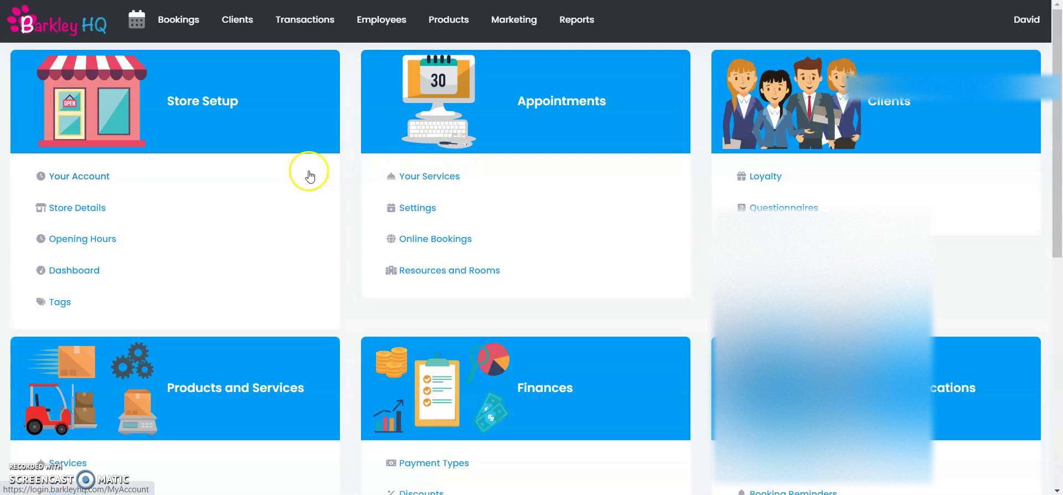
pyautogui.scroll(-8, 310, 176)
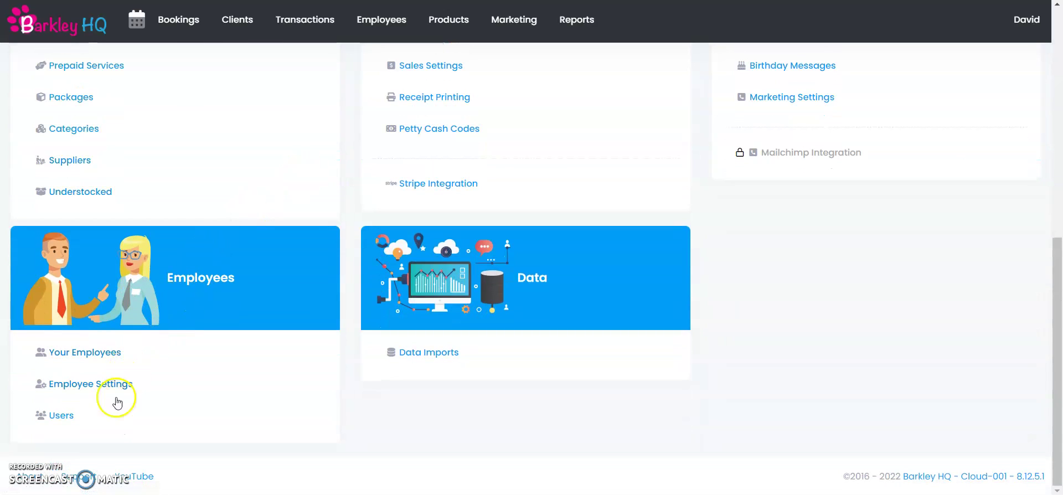
pyautogui.click(111, 422)
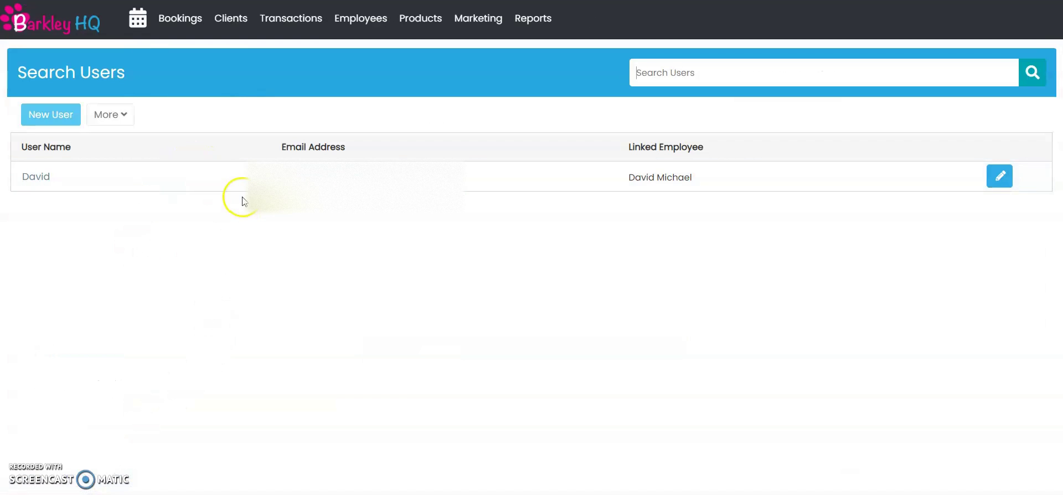
# Start a new user, enter the employee's full name and e-mail address, and link the user to the matching employee
pyautogui.click(64, 116)
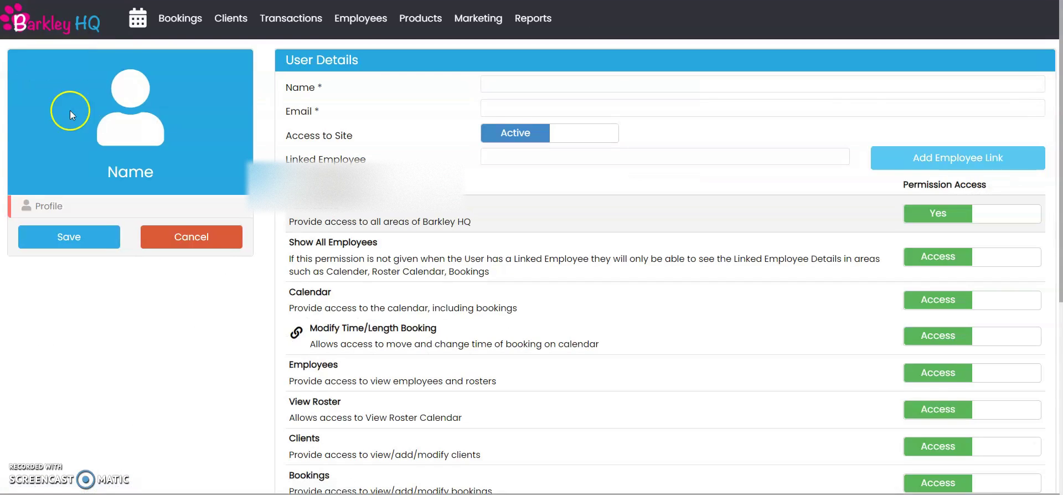
pyautogui.click(542, 82)
pyautogui.write('Annie Ann')
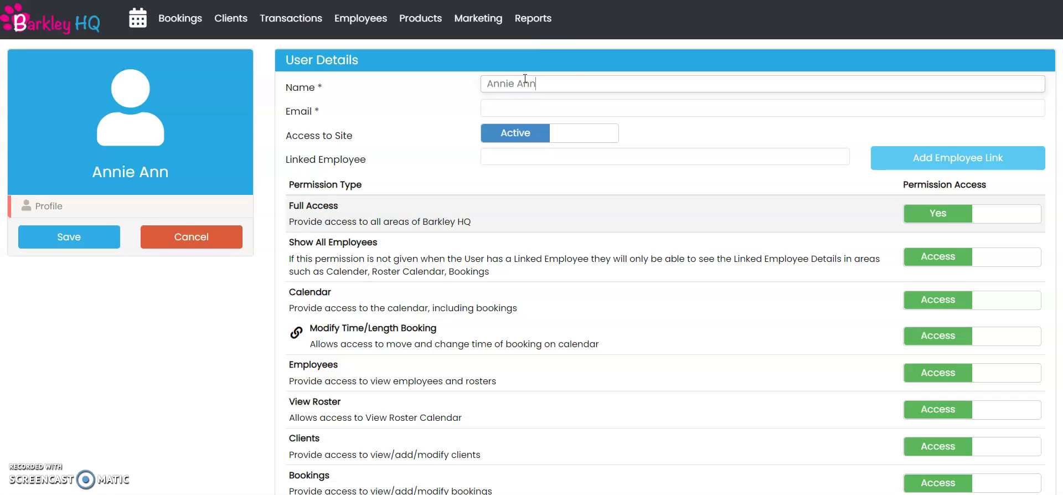
pyautogui.click(494, 105)
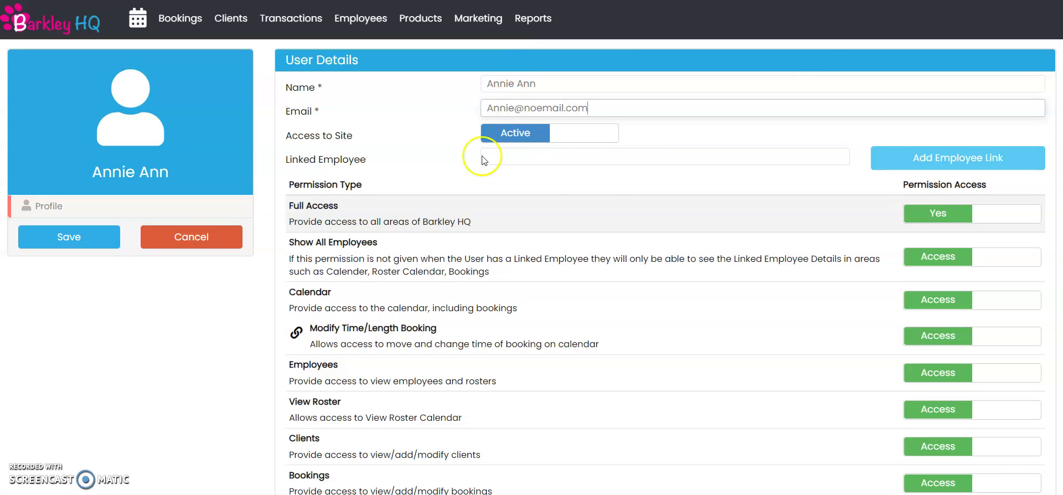
pyautogui.click(908, 156)
pyautogui.click(580, 194)
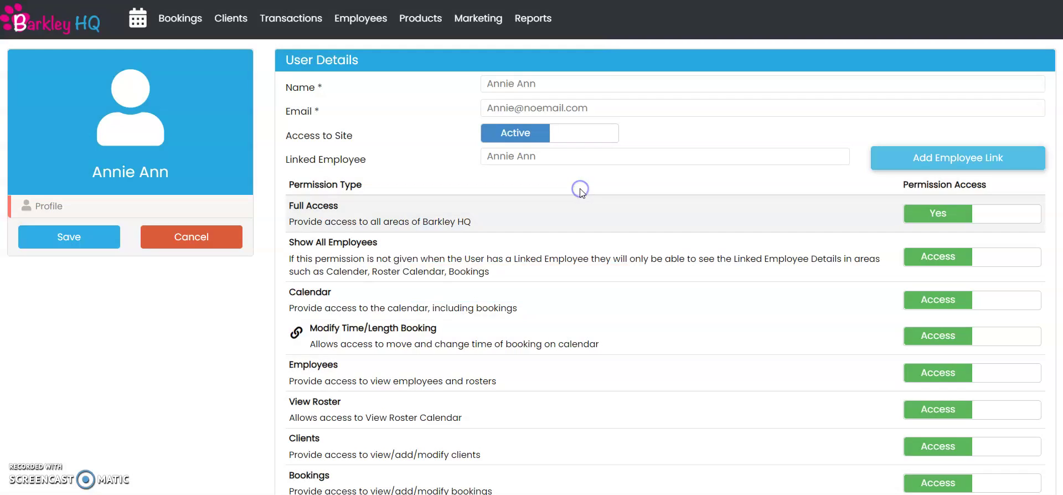
pyautogui.click(561, 151)
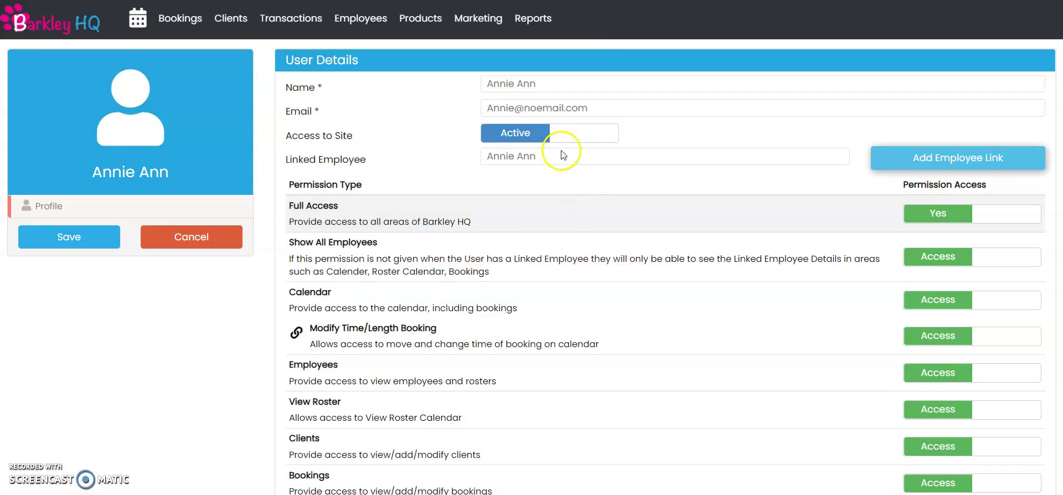
# Set the new user's Marketing, Reports and Admin permissions to No Access
pyautogui.scroll(-1, 637, 243)
pyautogui.scroll(-5, 637, 244)
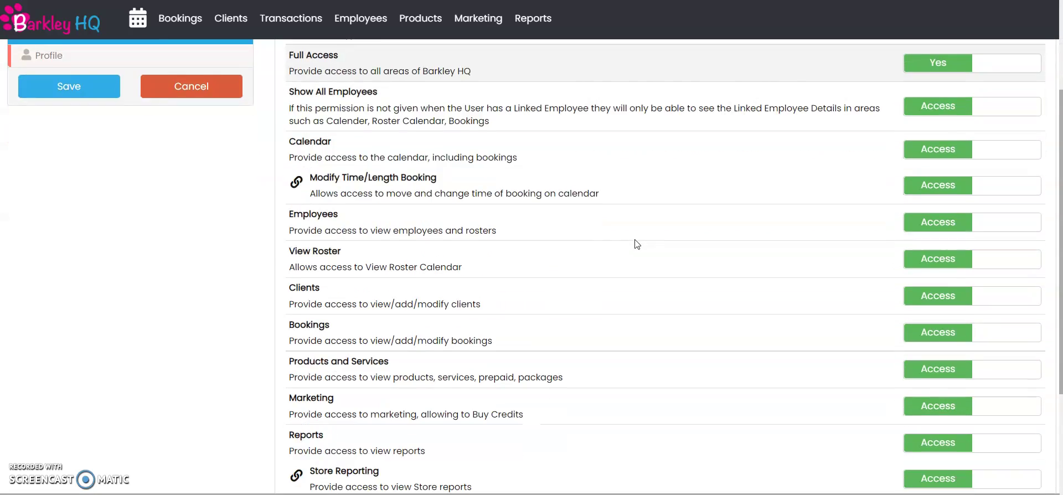
pyautogui.scroll(-3, 637, 244)
pyautogui.click(909, 331)
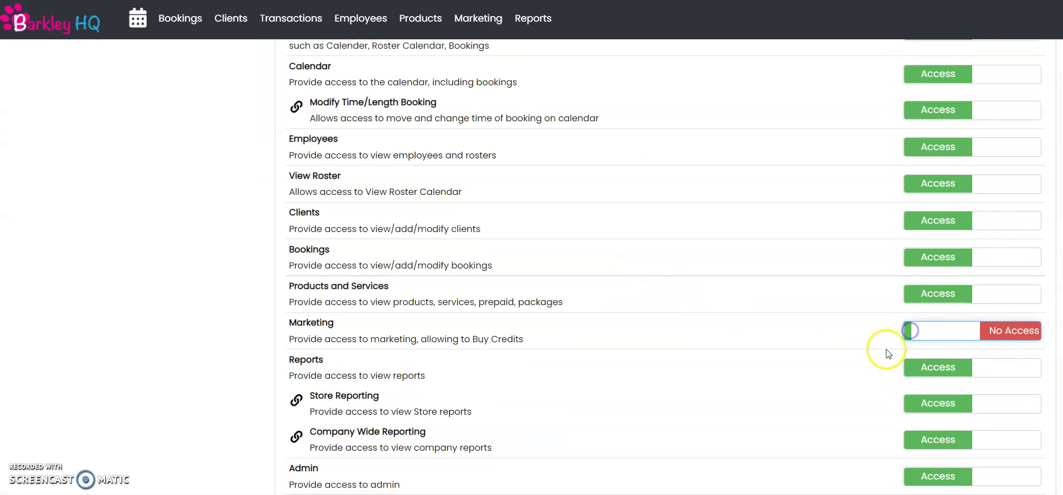
pyautogui.click(921, 367)
pyautogui.scroll(-3, 880, 382)
pyautogui.click(932, 402)
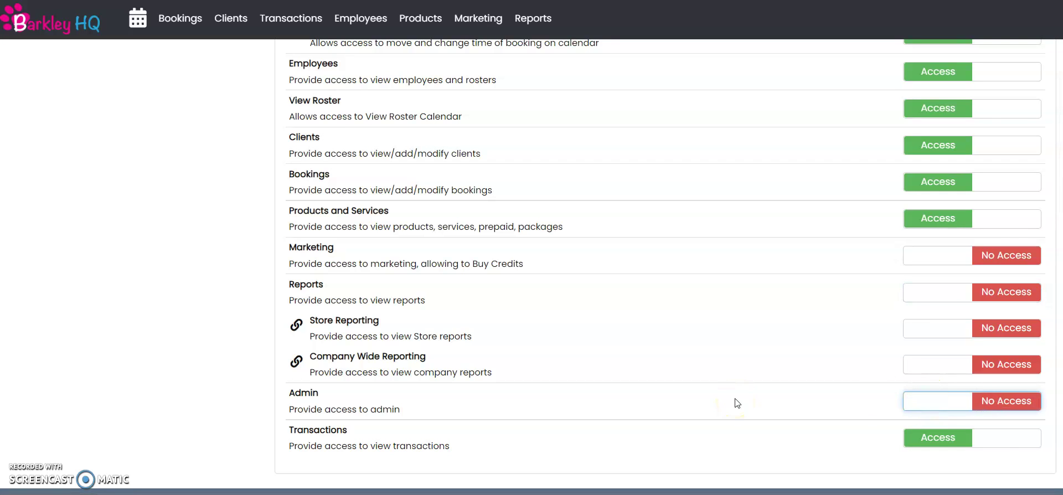
pyautogui.scroll(5, 734, 399)
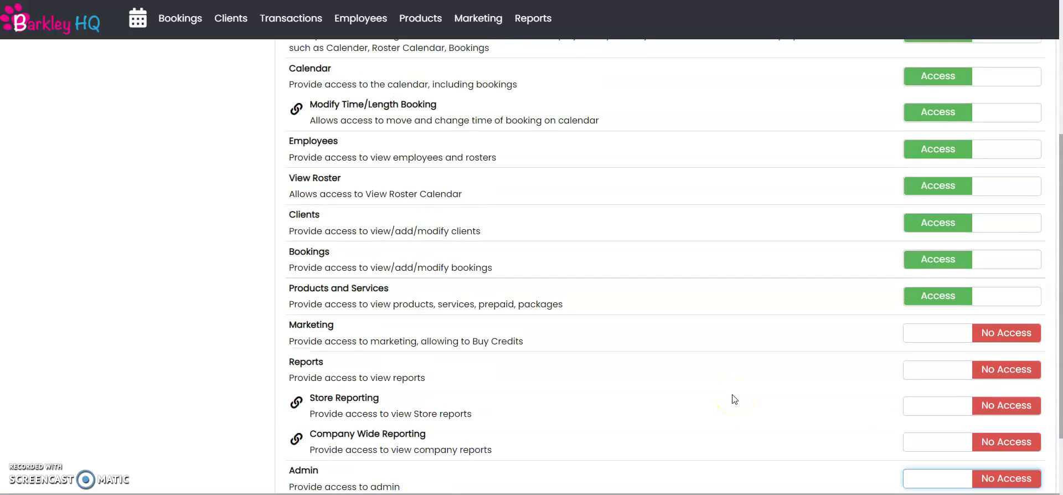
pyautogui.scroll(5, 734, 398)
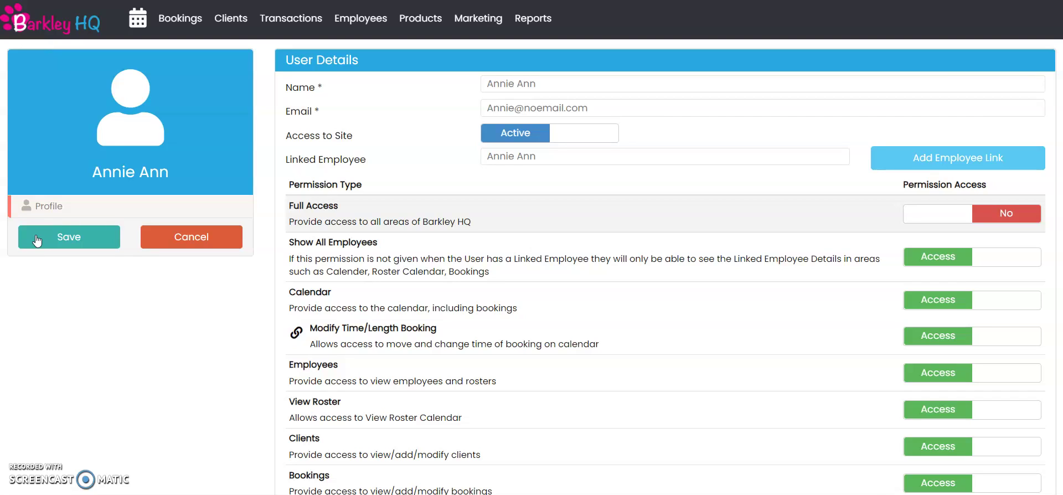
# Open the bookings calendar and view the employees' morning schedules for the day
pyautogui.click(137, 18)
pyautogui.click(596, 38)
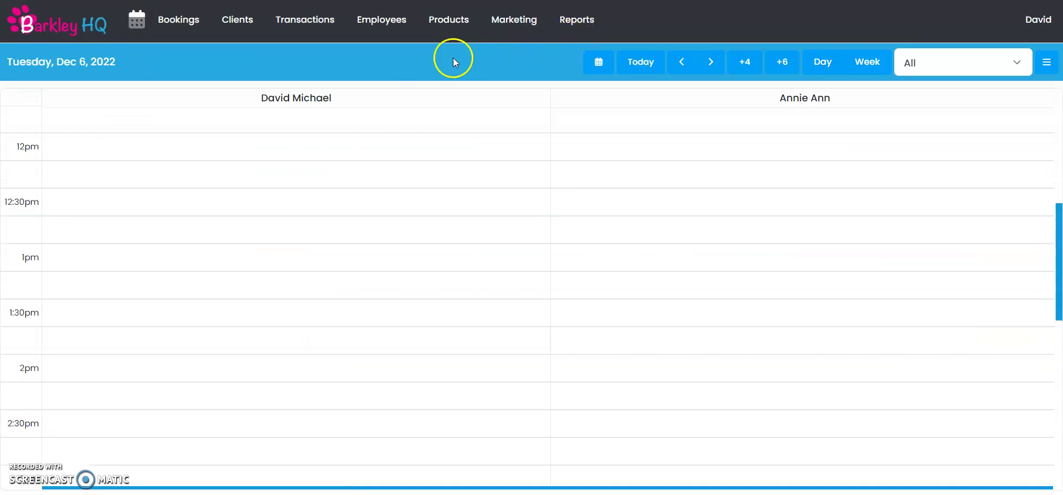
pyautogui.scroll(5, 238, 150)
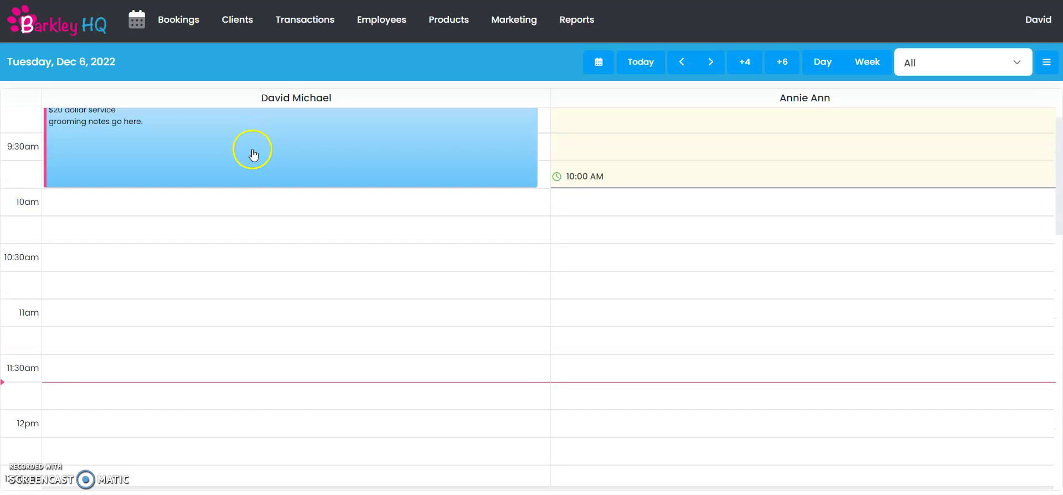
pyautogui.scroll(1, 253, 154)
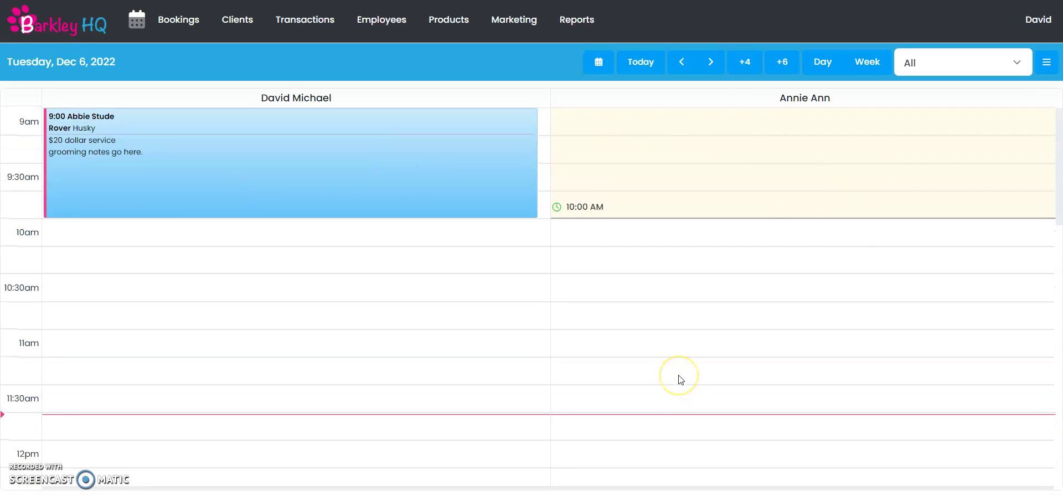